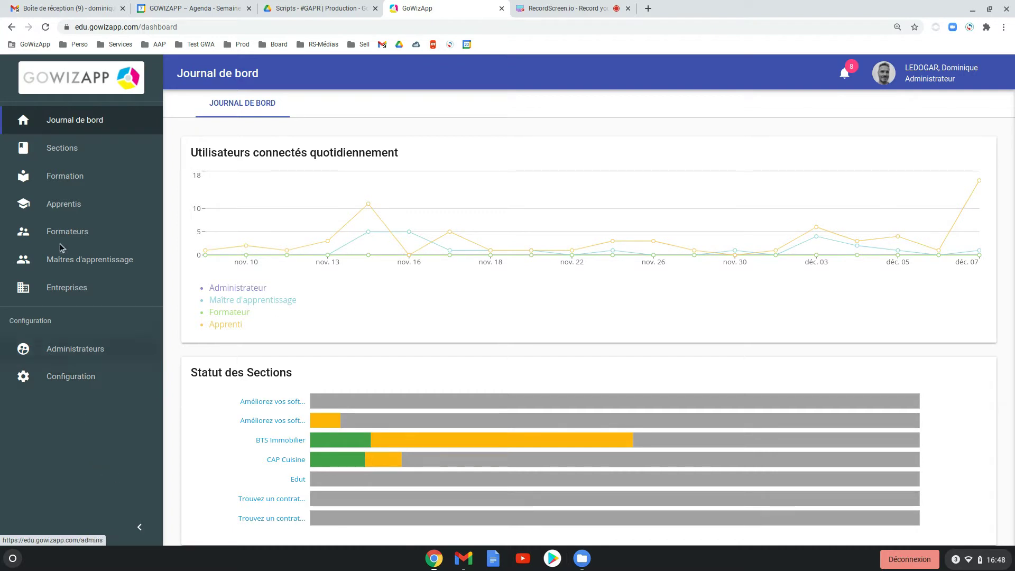
Open the CAP Cuisine course from the course list and view its sections.
left_click(65, 178)
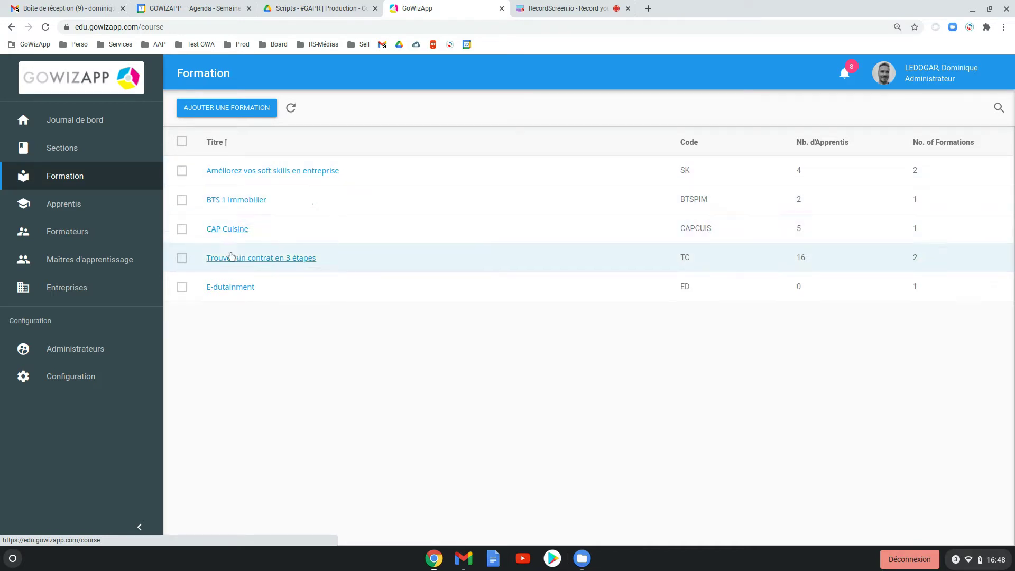
left_click(228, 235)
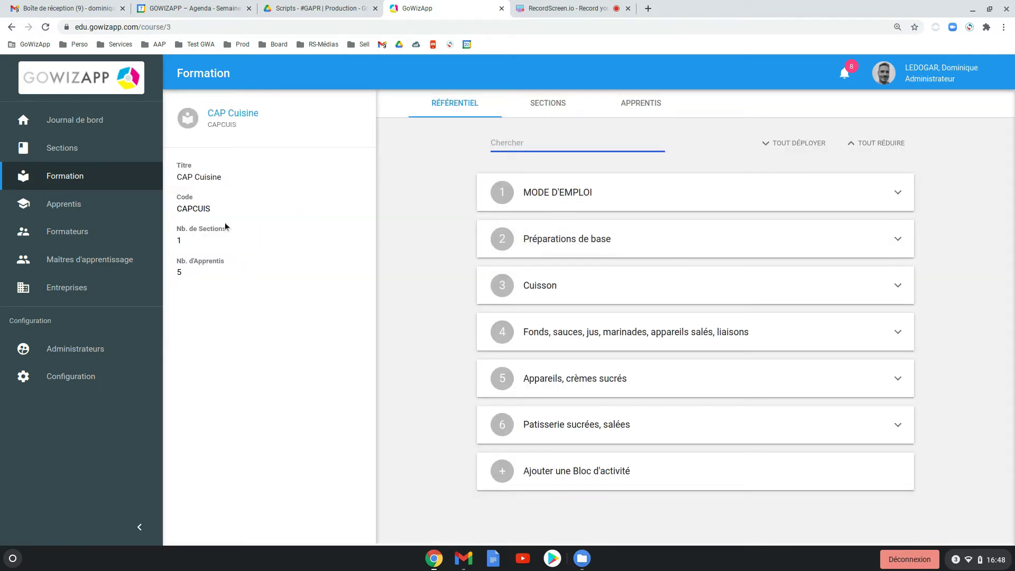
left_click(550, 108)
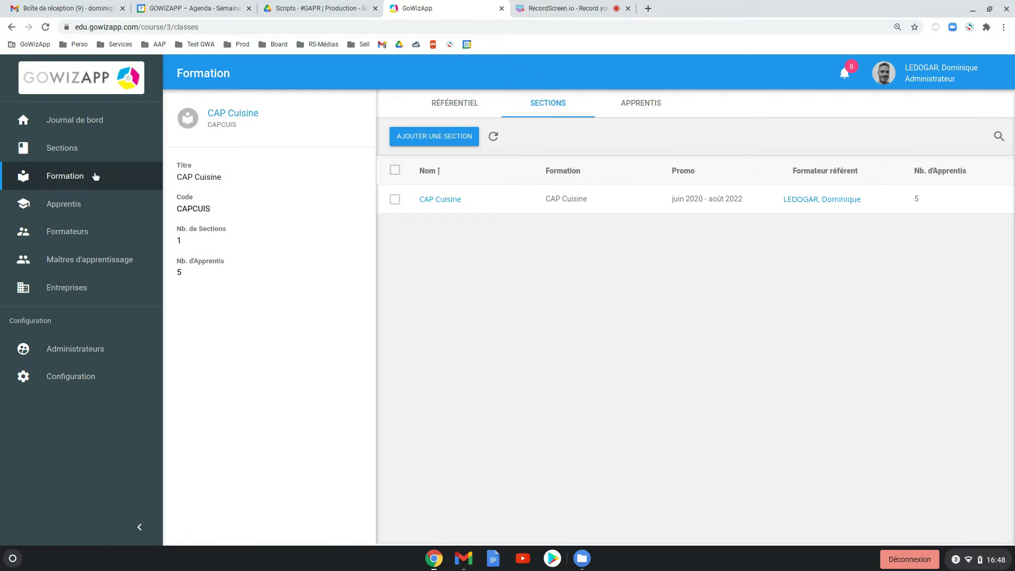
Return to the course list, view the blank form for adding a new course, and dismiss it.
left_click(73, 176)
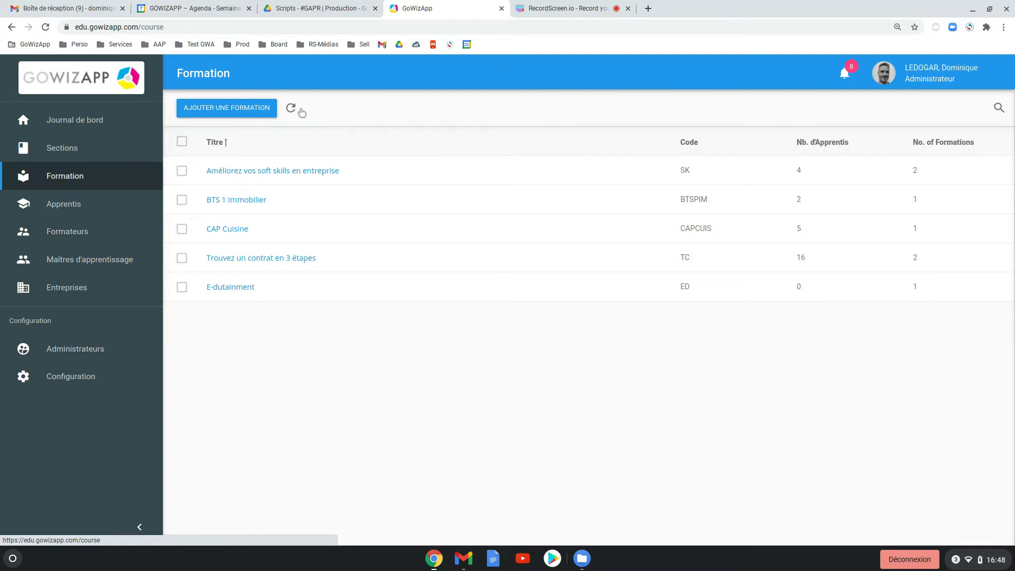
left_click(237, 109)
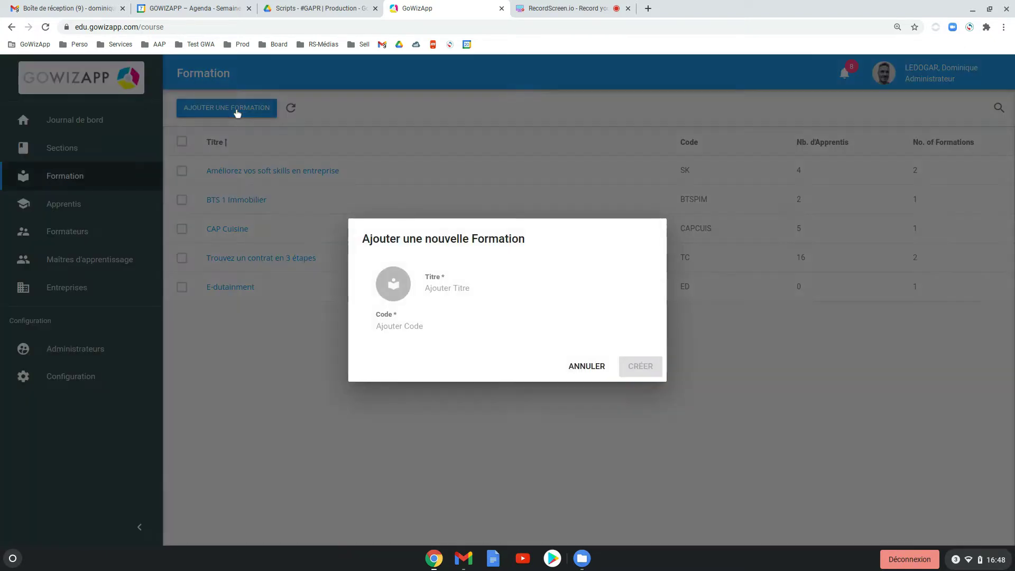
left_click(586, 366)
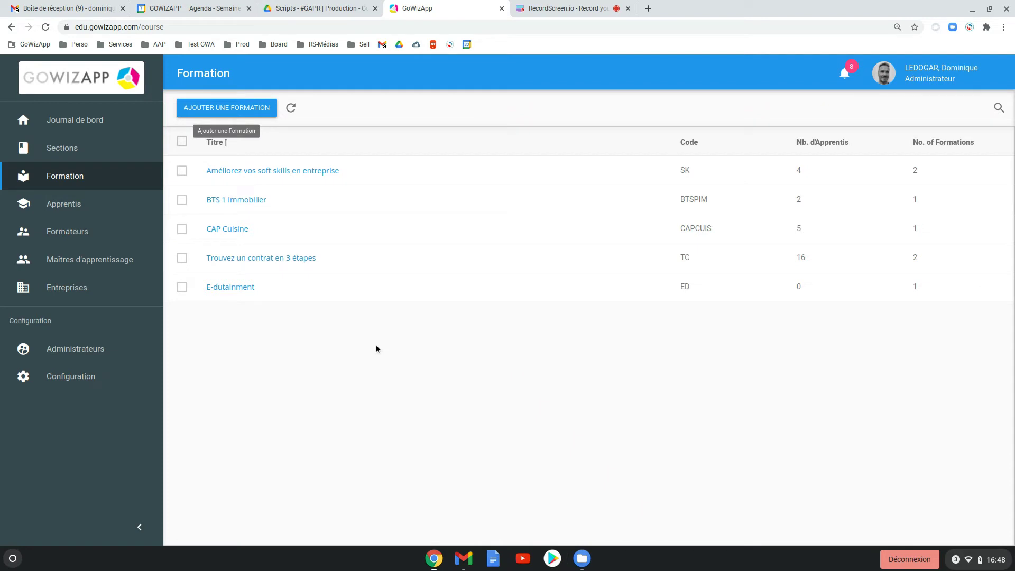
In the CAP Cuisine curriculum, view the form for adding an activity block and expand the "Préparations de base" block.
left_click(237, 235)
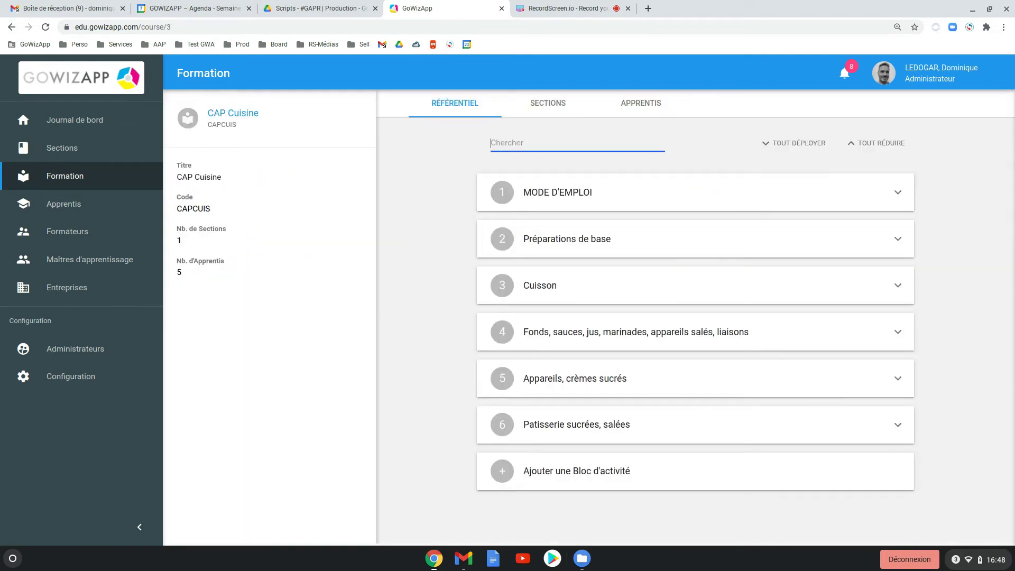
mouse_move(606, 241)
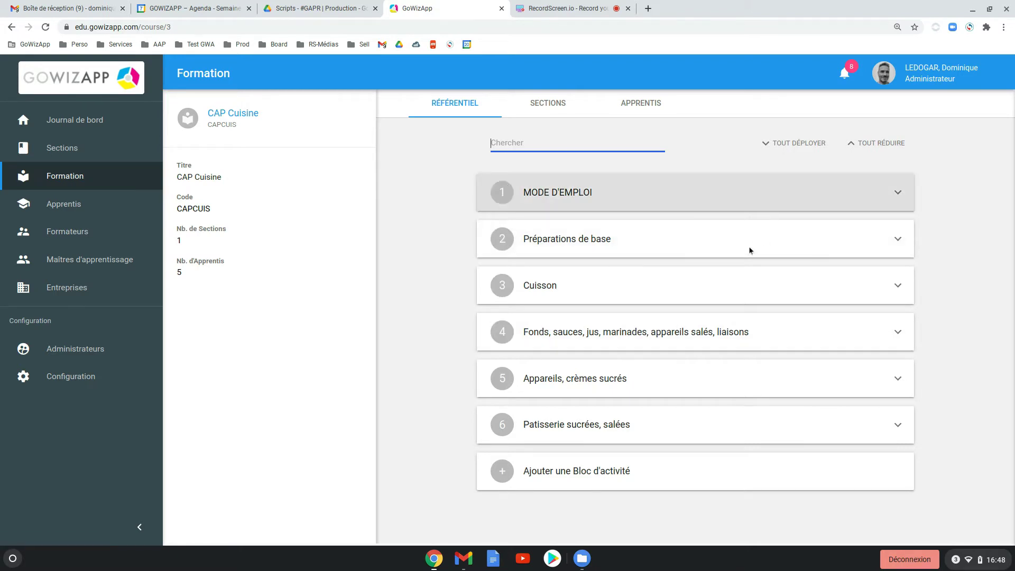
left_click(677, 483)
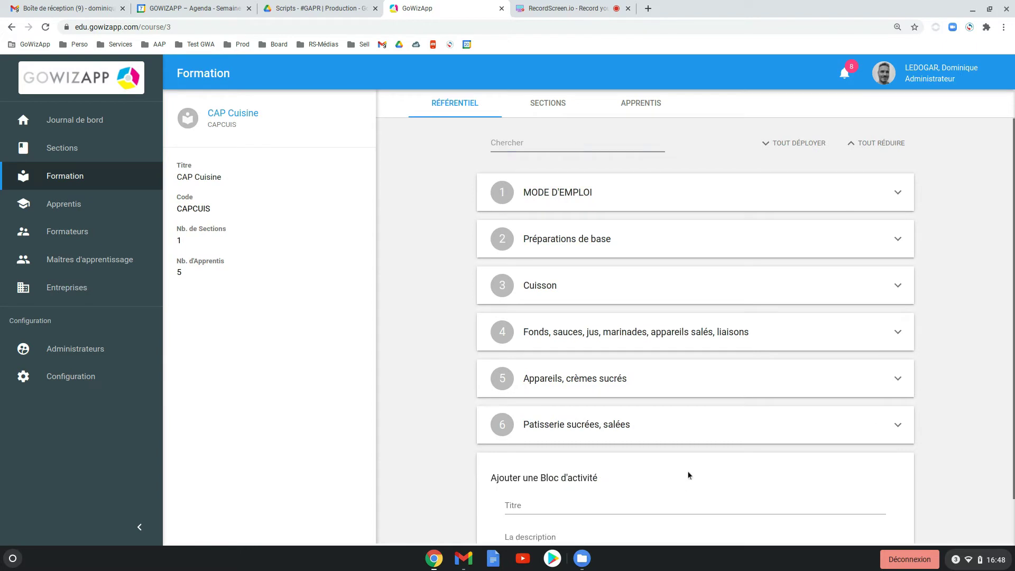
left_click(689, 249)
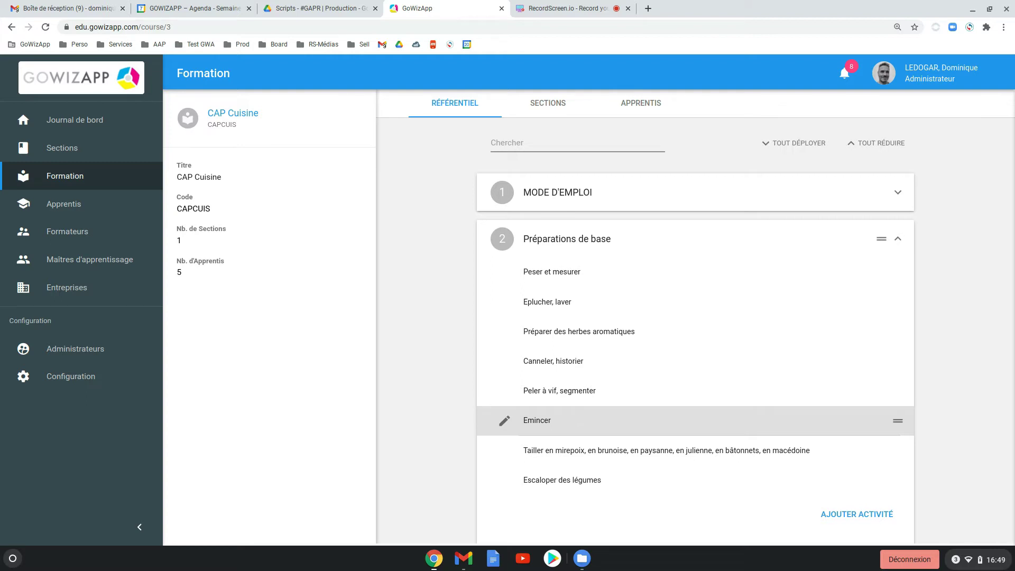
View the blank new-apprentice form, dismiss it, and inspect the profile fields of the first apprentice in the list.
left_click(78, 203)
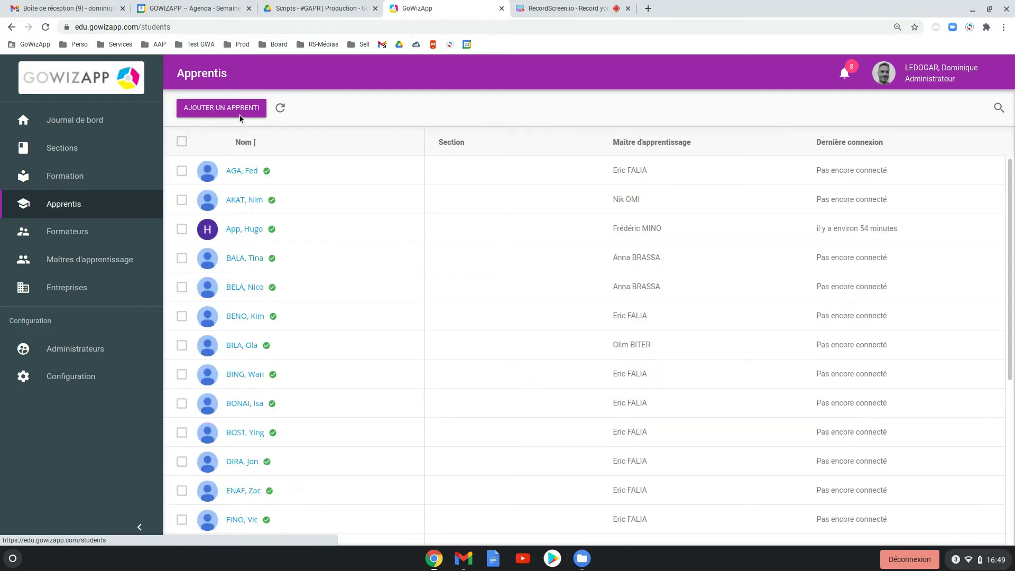
left_click(245, 109)
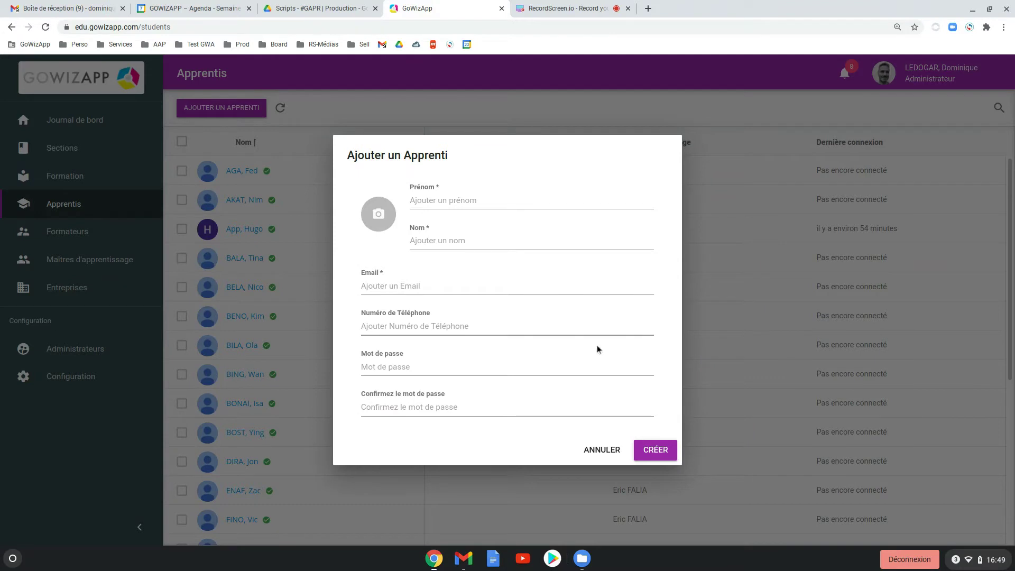
left_click(603, 449)
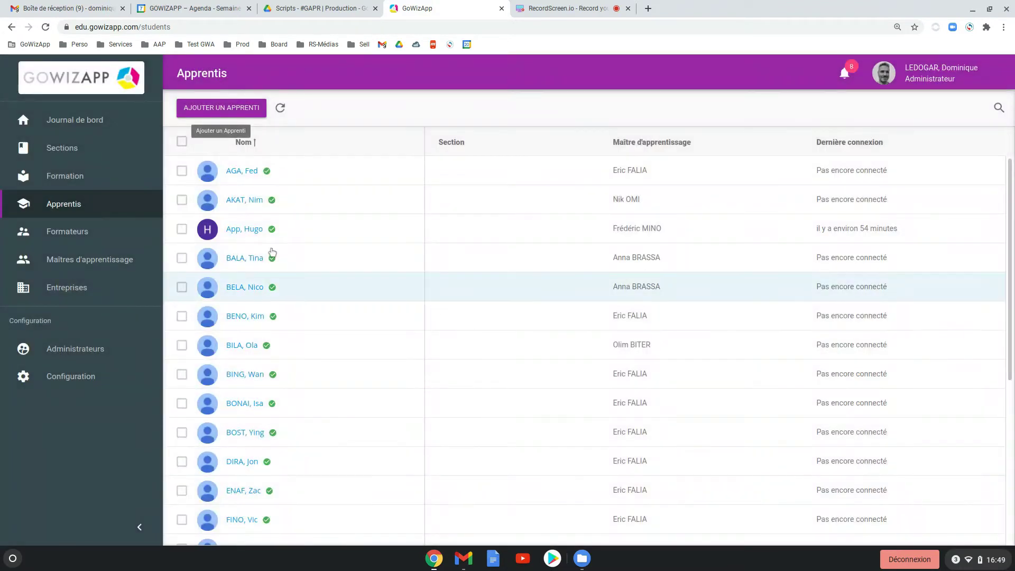
left_click(243, 172)
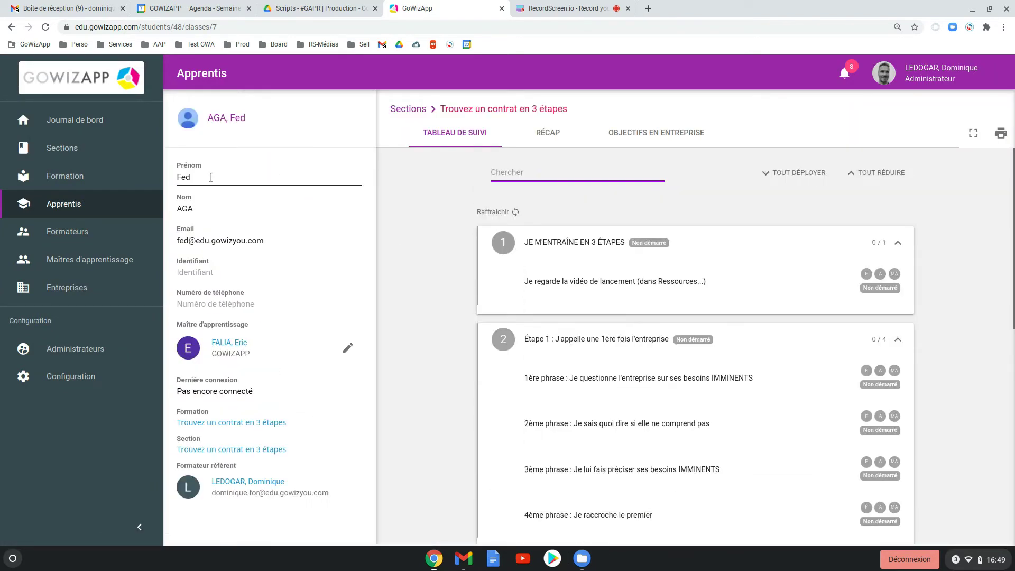
left_click(211, 207)
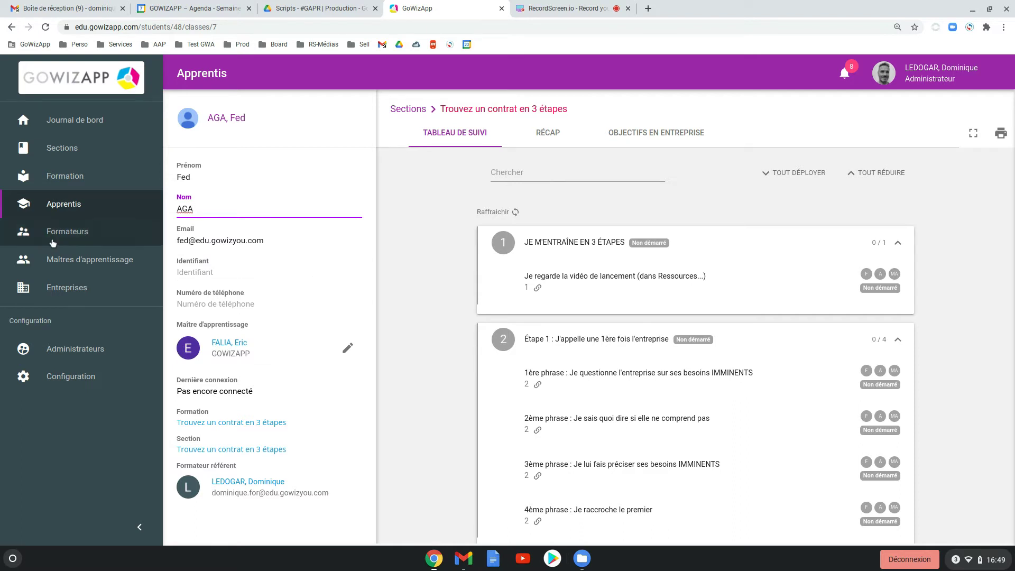
In the trainers list, view the blank form for adding a lead trainer and dismiss it.
left_click(71, 236)
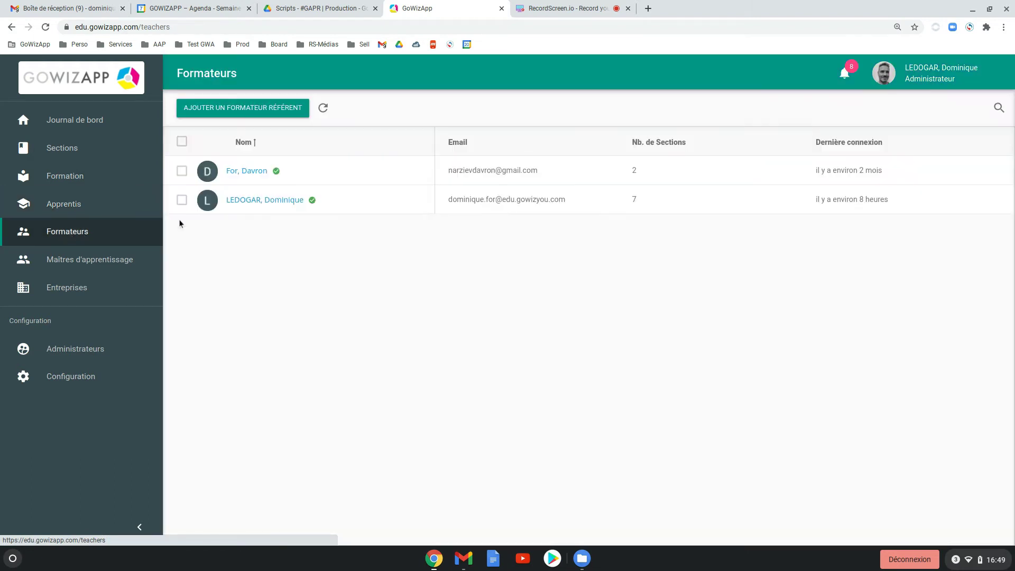
left_click(267, 110)
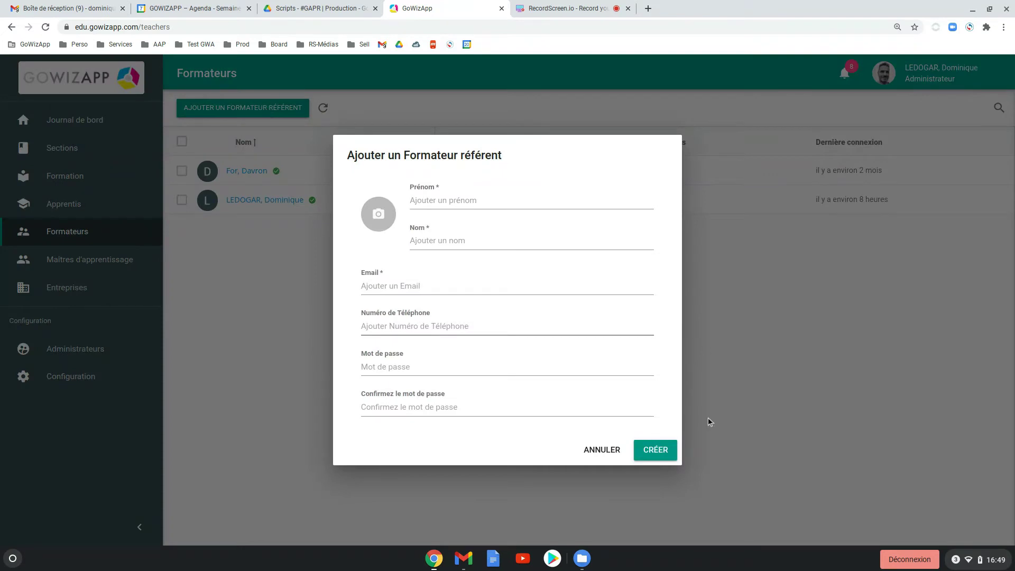
left_click(604, 453)
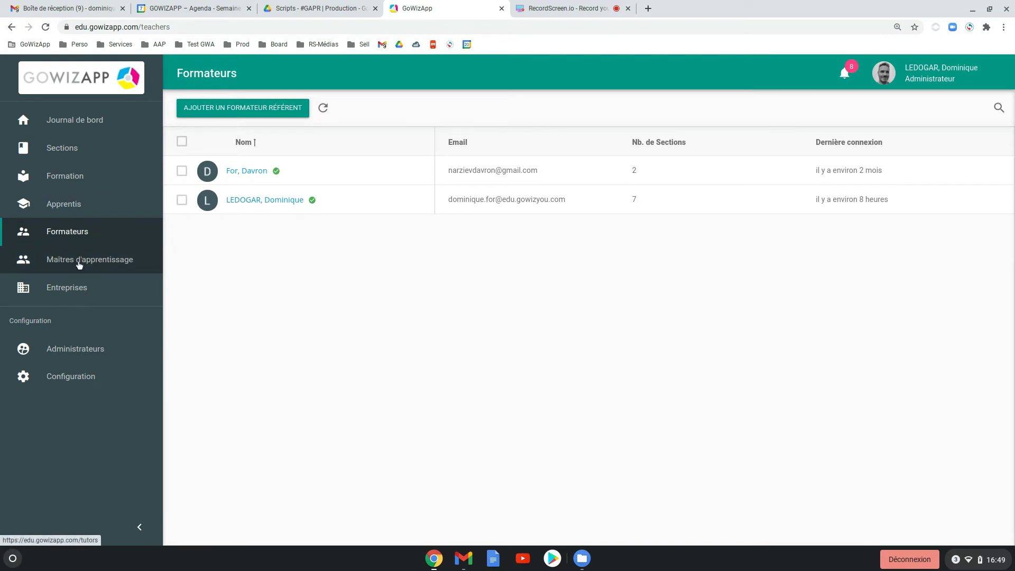
Open the BLAM company, view and dismiss its new-contact form, and display the list of apprenticeship supervisors.
left_click(66, 293)
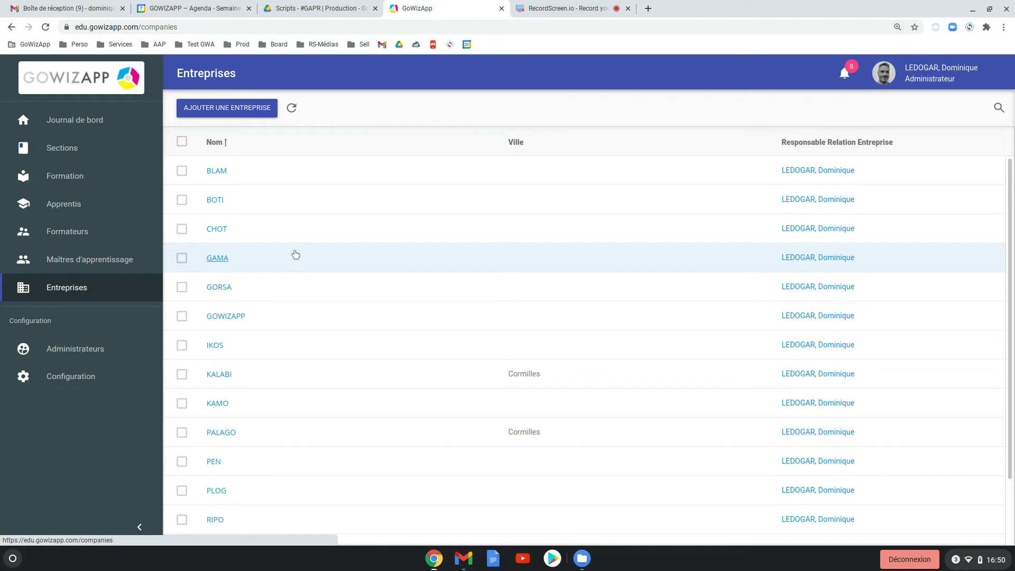
left_click(217, 170)
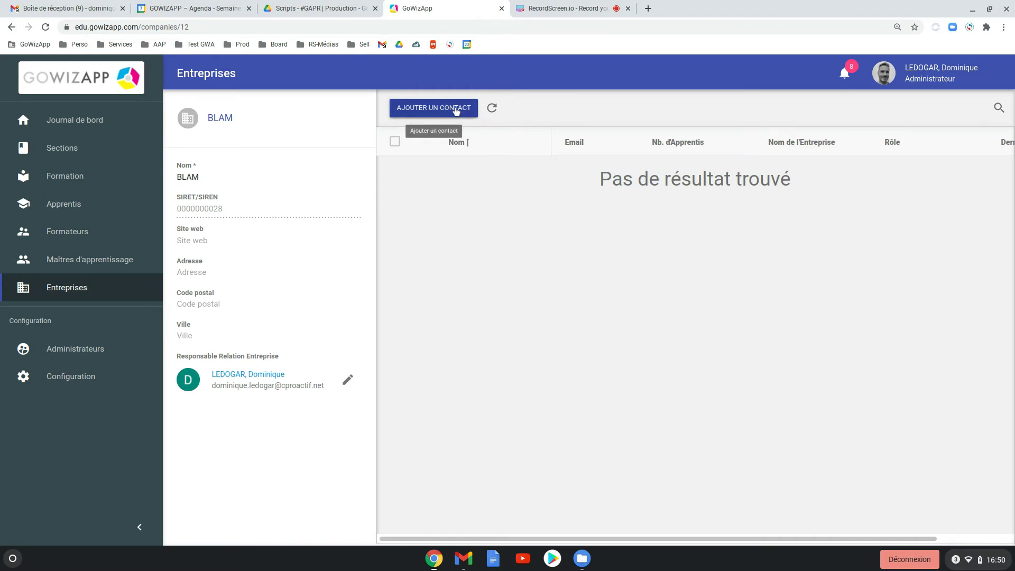
left_click(456, 110)
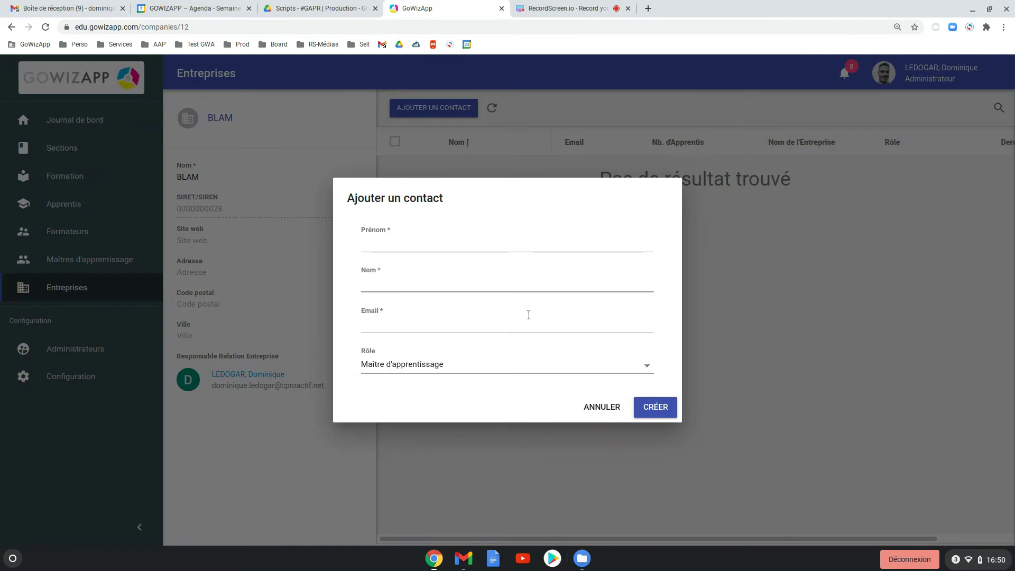
left_click(608, 408)
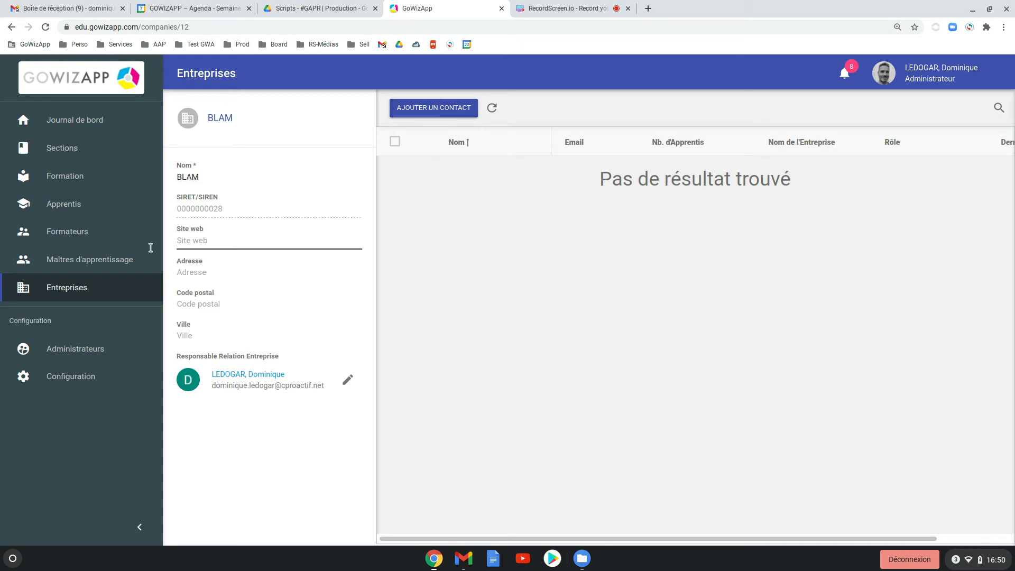
left_click(87, 261)
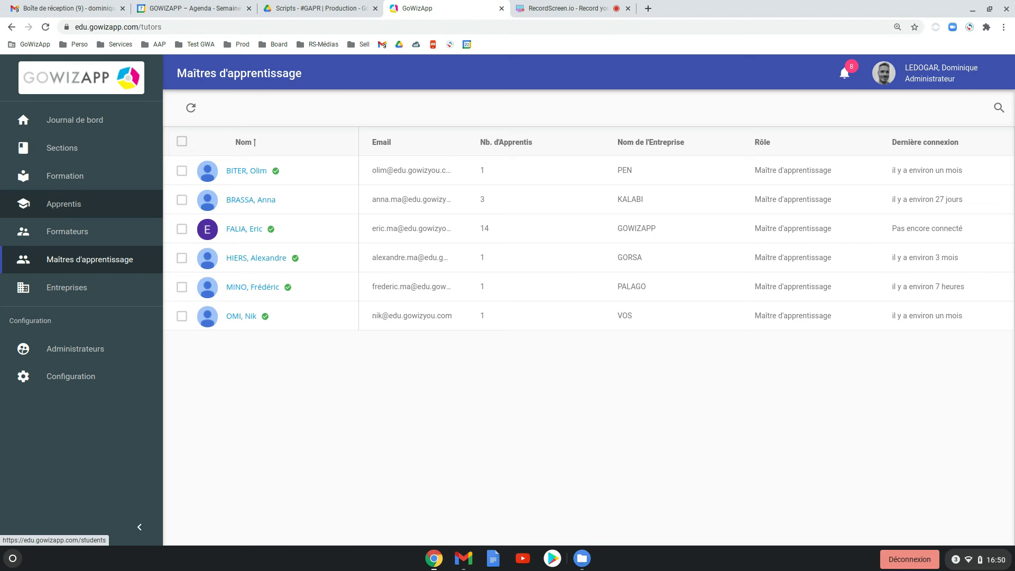
In the administrators list, inspect the new-administrator form and its role options without creating an account.
left_click(70, 350)
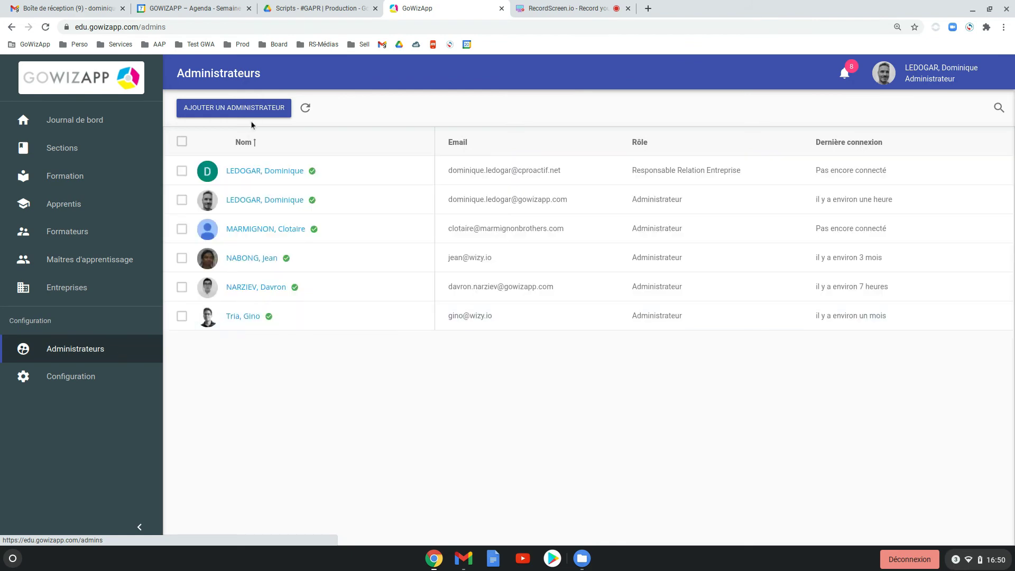
left_click(258, 111)
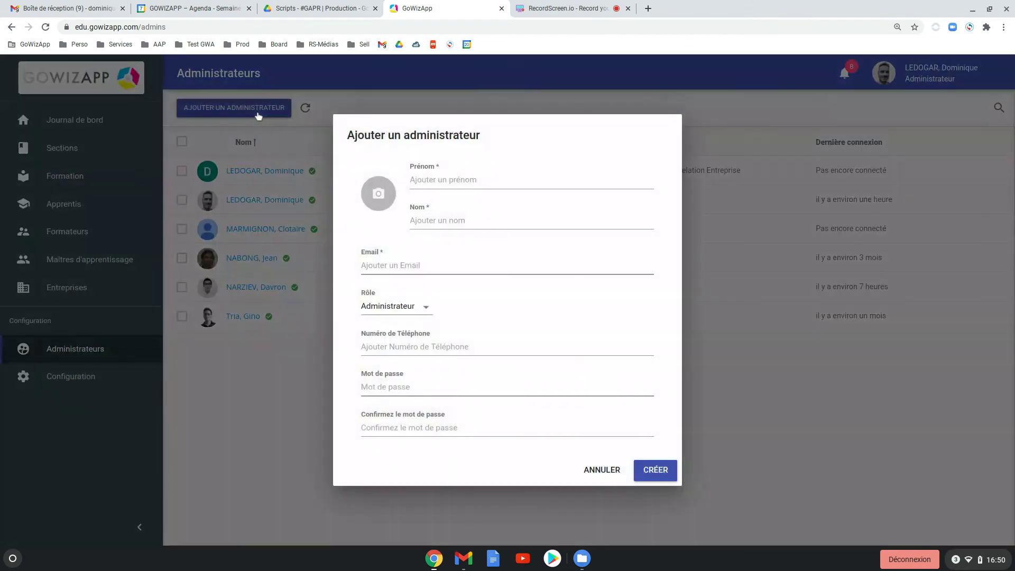
left_click(603, 471)
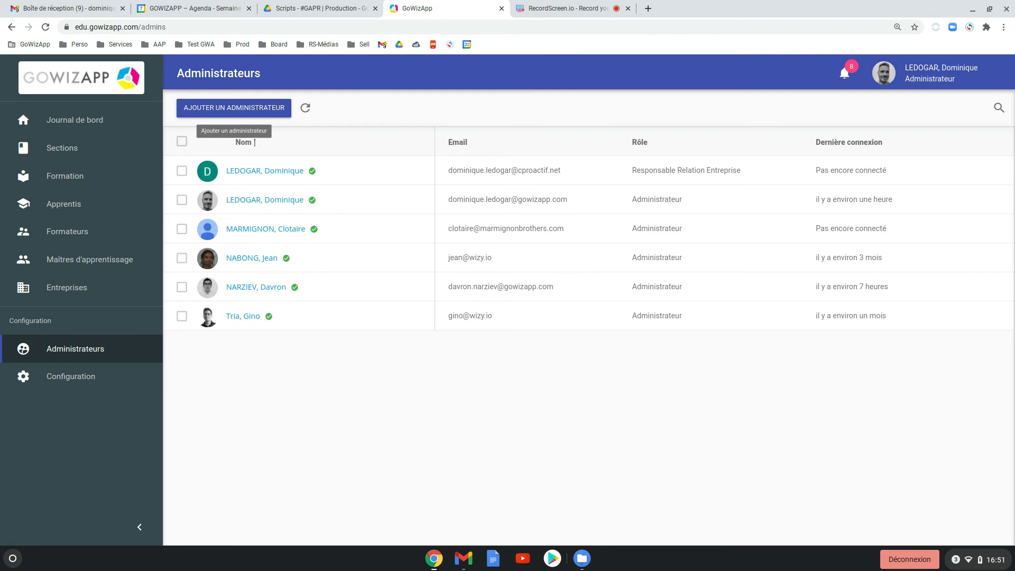
left_click(252, 110)
left_click(422, 309)
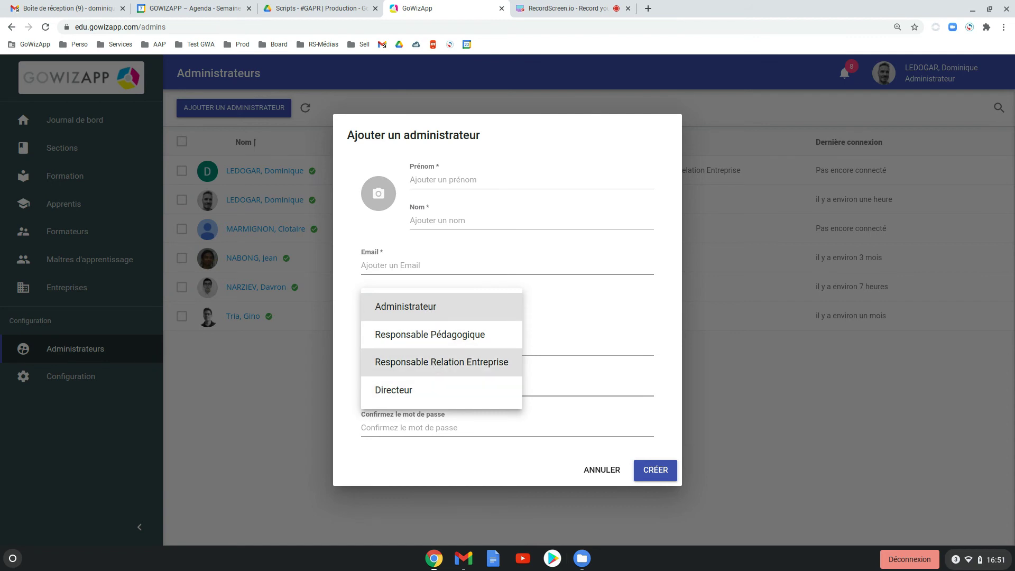
left_click(609, 472)
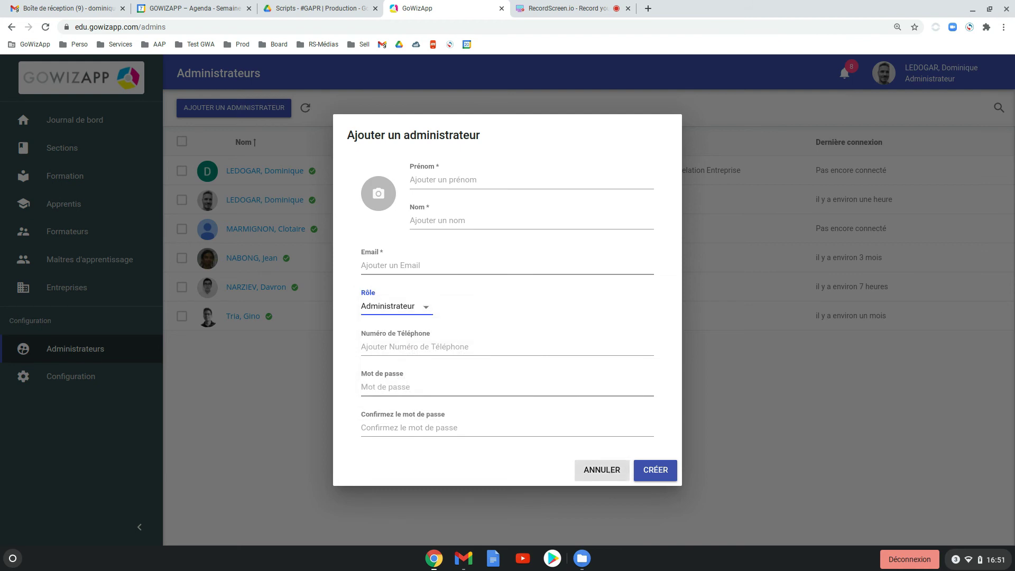
left_click(609, 472)
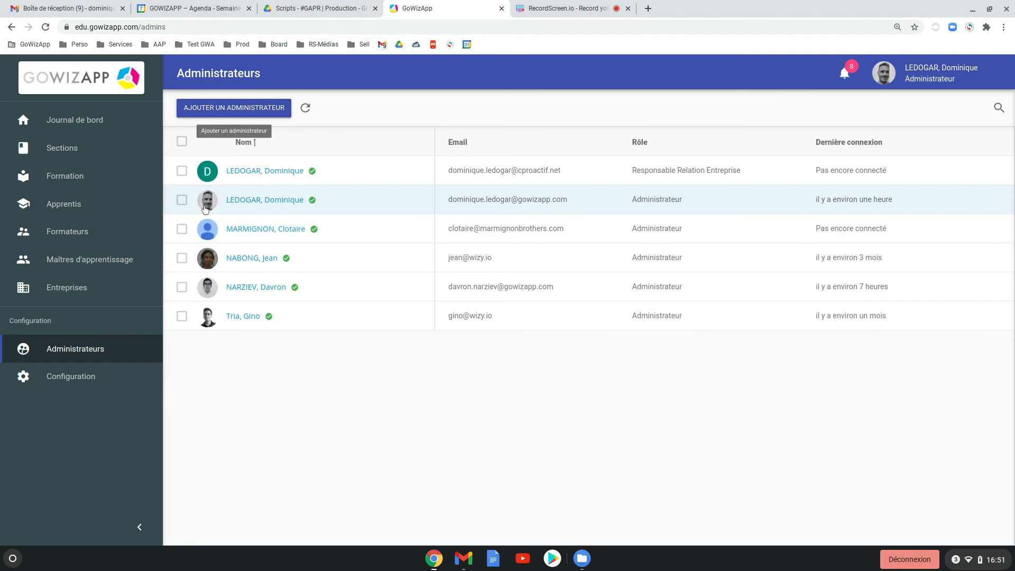
Open the record of the administrator with the Responsable Relation Entreprise role, view the dialog for assigning a company, and cancel it.
left_click(250, 172)
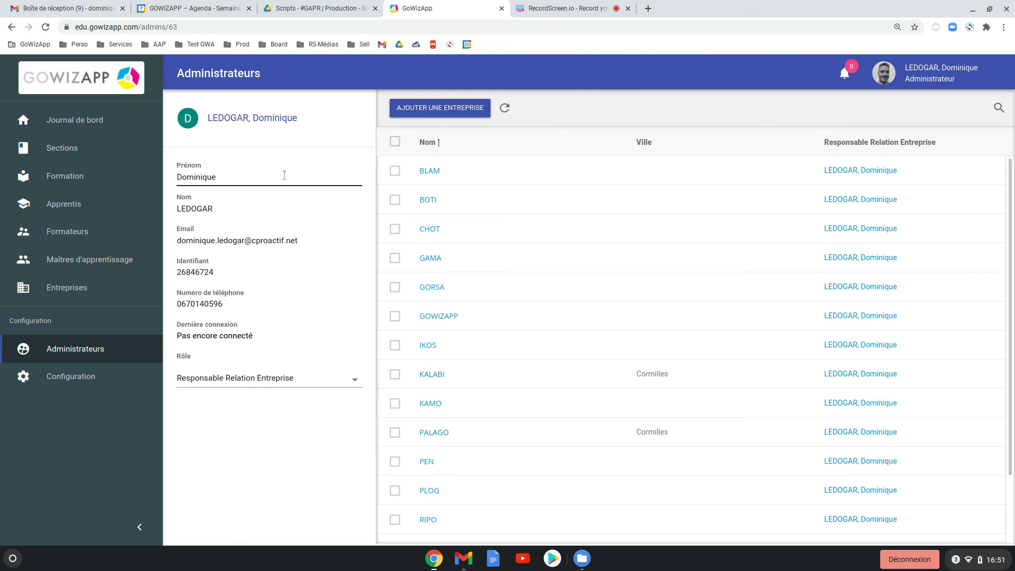
left_click(444, 108)
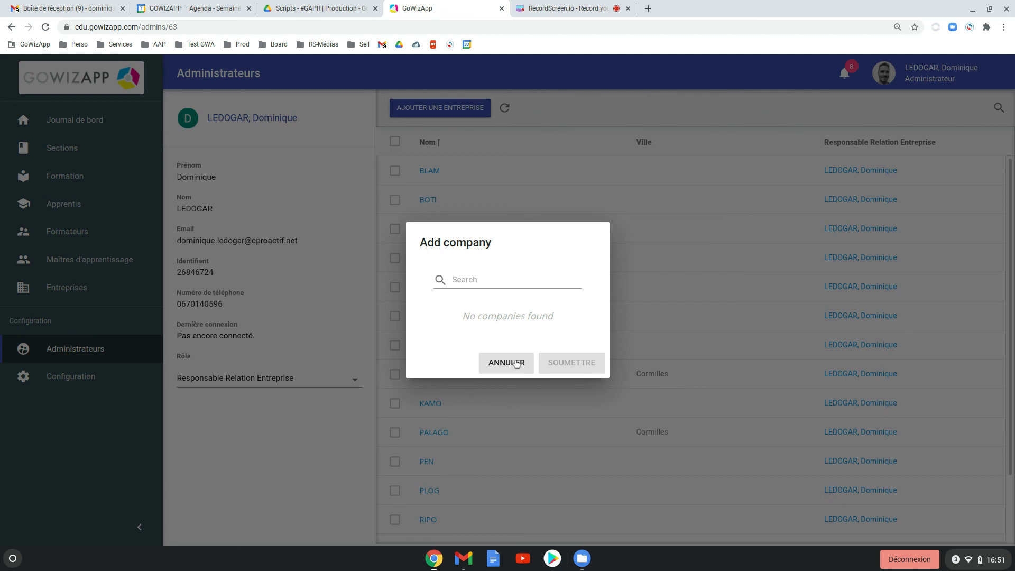
left_click(516, 363)
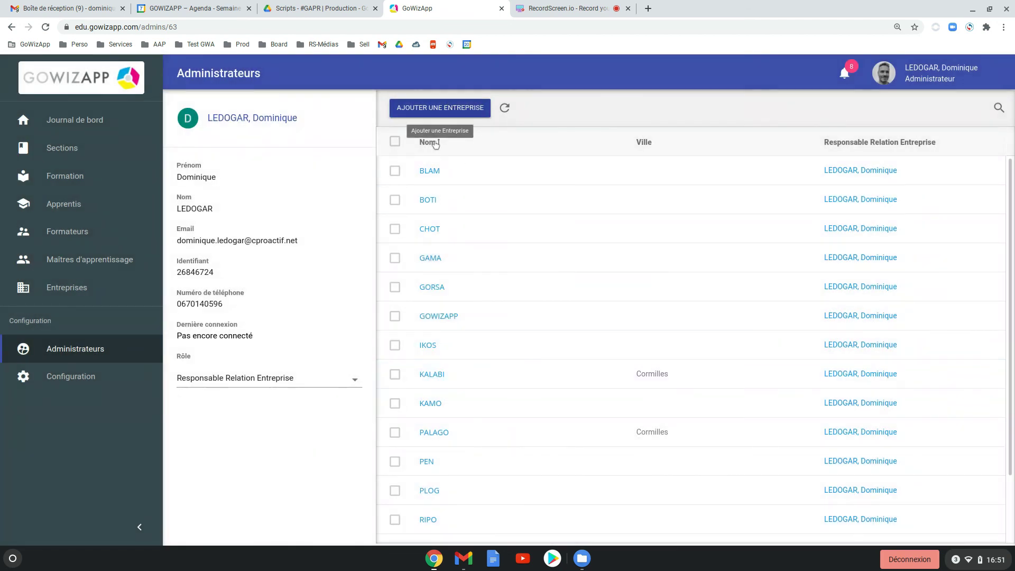